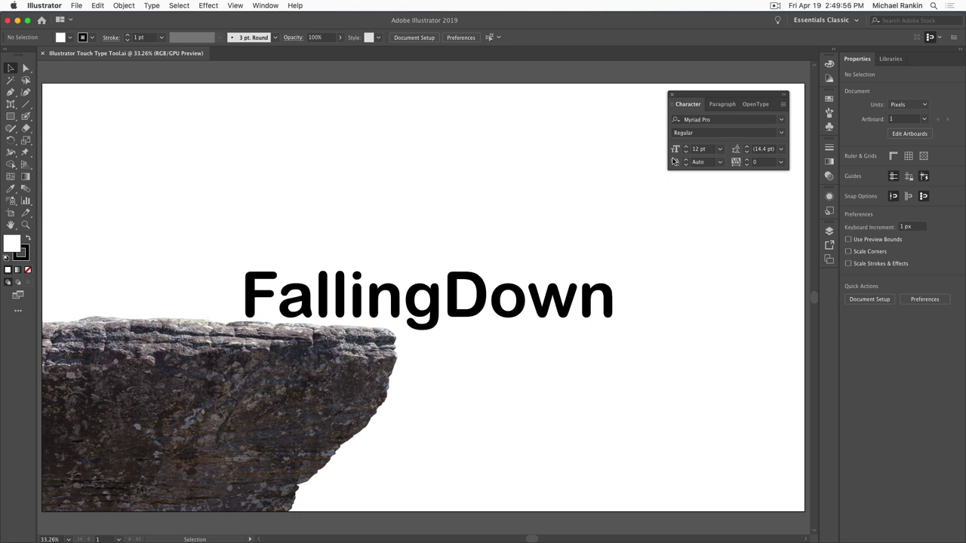
Add the Touch Type Tool to the Character panel and make it the active tool.
{"action": "left_click", "coordinate": [782, 105]}
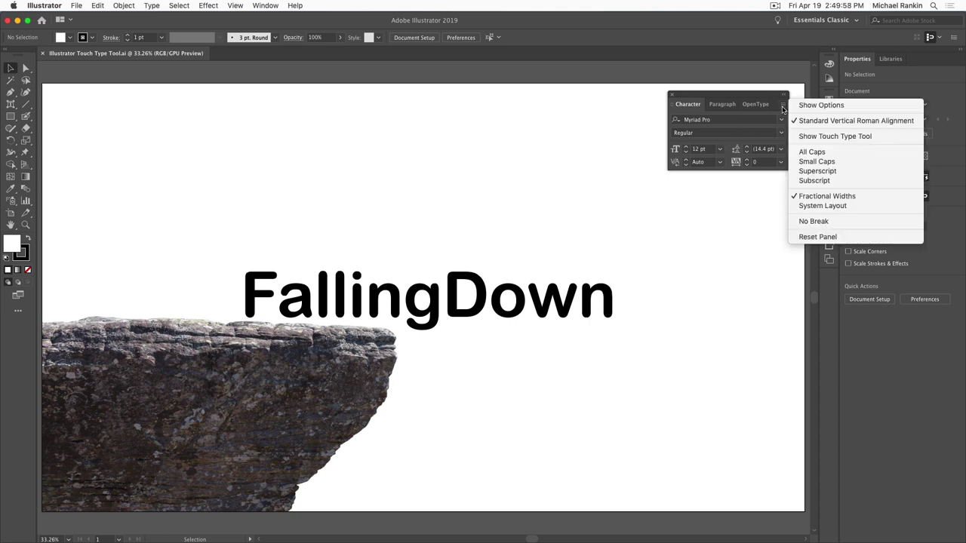
{"action": "left_click", "coordinate": [884, 143]}
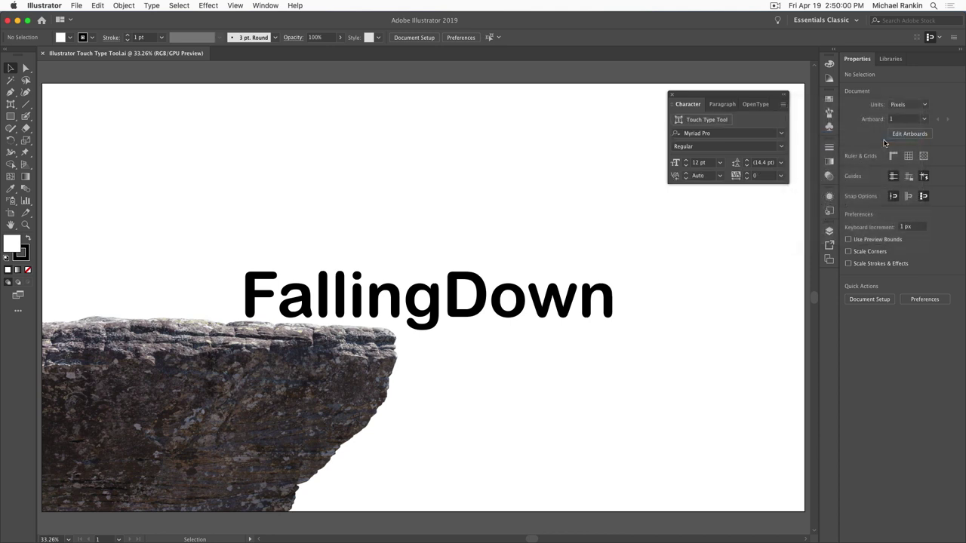
{"action": "left_click", "coordinate": [707, 125]}
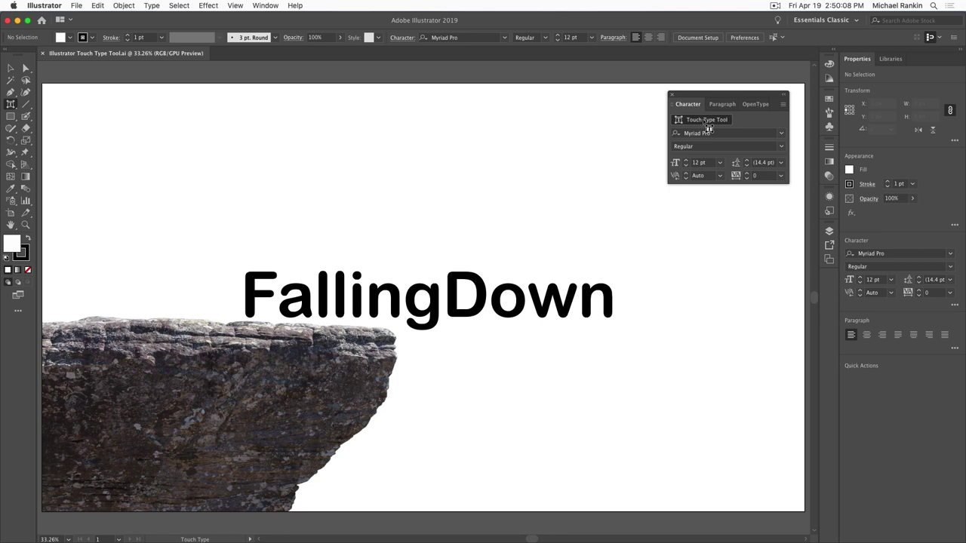
Select just the g, try its height, width and proportional scaling, then tilt it about 23°.
{"action": "left_click", "coordinate": [435, 305]}
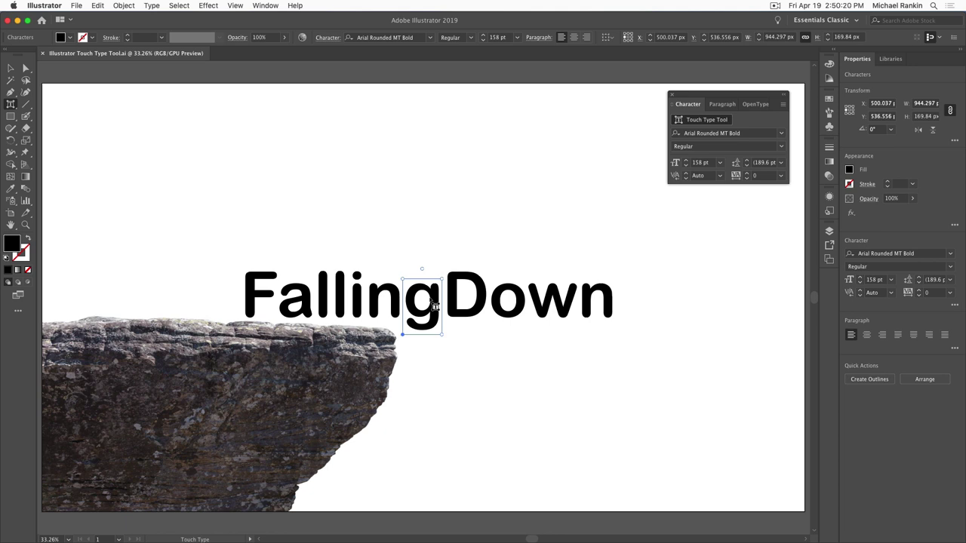
{"action": "left_click", "coordinate": [401, 279]}
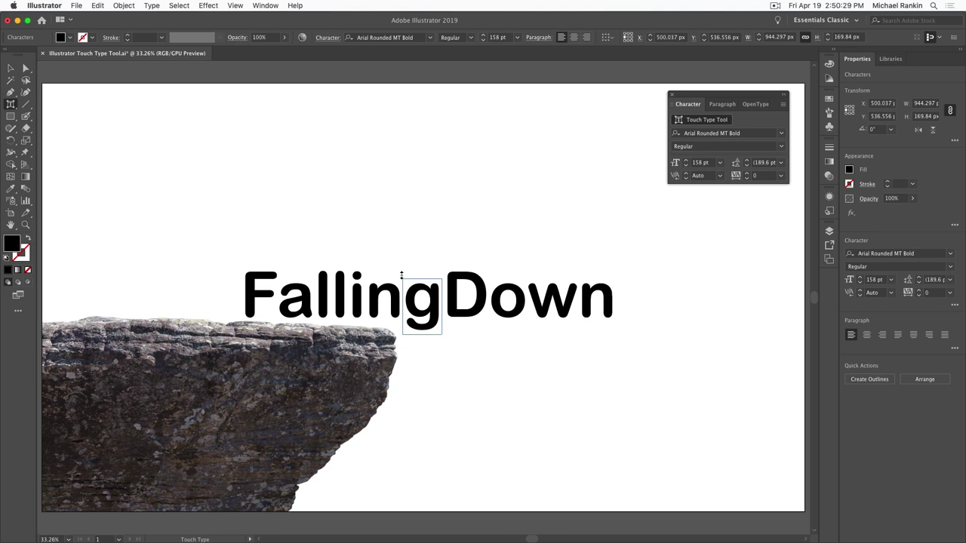
{"action": "mouse_move", "coordinate": [402, 278]}
{"action": "left_mouse_down"}
{"action": "mouse_move", "coordinate": [400, 188]}
{"action": "mouse_move", "coordinate": [414, 287]}
{"action": "mouse_move", "coordinate": [405, 326]}
{"action": "mouse_move", "coordinate": [405, 281]}
{"action": "left_mouse_up"}
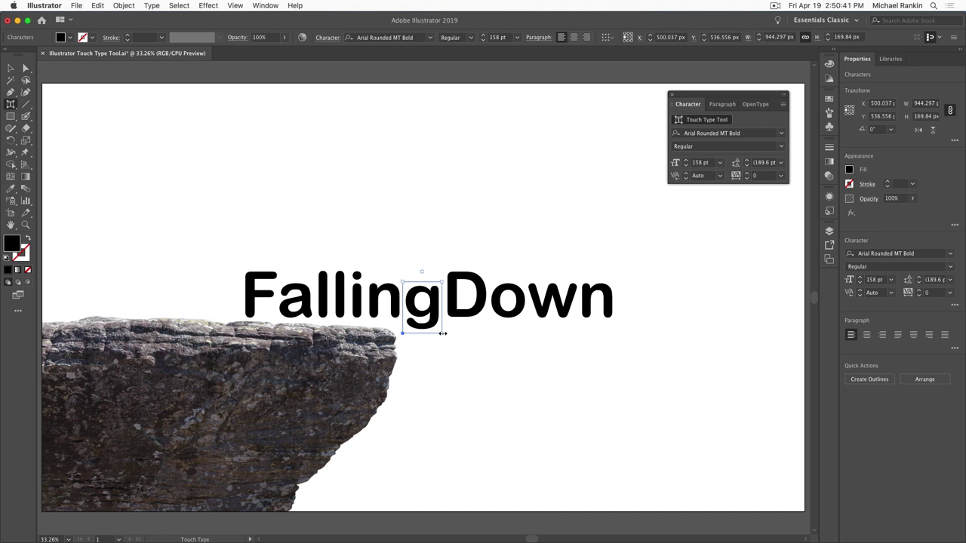
{"action": "mouse_move", "coordinate": [443, 333]}
{"action": "left_mouse_down"}
{"action": "mouse_move", "coordinate": [614, 340]}
{"action": "mouse_move", "coordinate": [407, 320]}
{"action": "mouse_move", "coordinate": [443, 322]}
{"action": "left_mouse_up"}
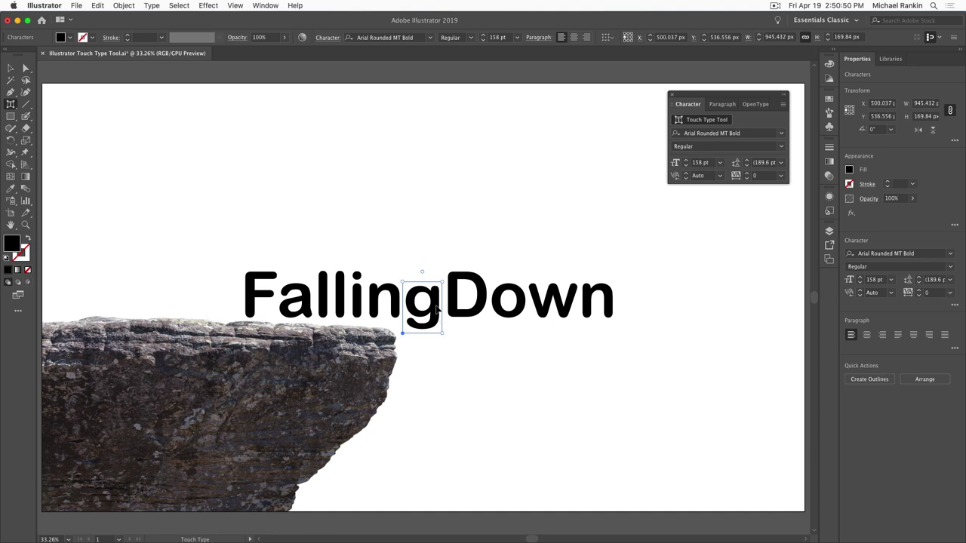
{"action": "left_click_drag", "start_coordinate": [443, 280], "coordinate": [439, 259]}
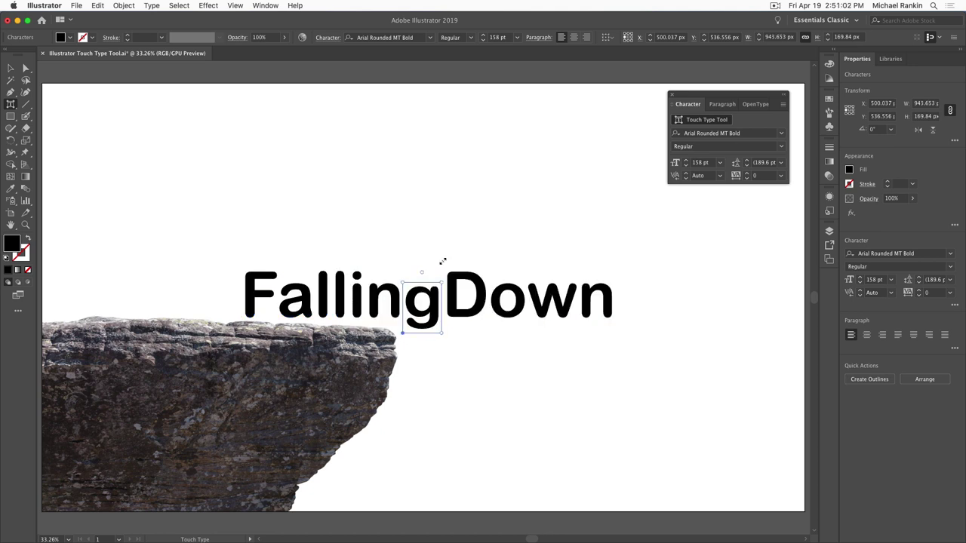
{"action": "mouse_move", "coordinate": [416, 301]}
{"action": "left_mouse_down"}
{"action": "mouse_move", "coordinate": [432, 240]}
{"action": "mouse_move", "coordinate": [376, 239]}
{"action": "mouse_move", "coordinate": [427, 268]}
{"action": "mouse_move", "coordinate": [451, 351]}
{"action": "mouse_move", "coordinate": [418, 337]}
{"action": "mouse_move", "coordinate": [415, 302]}
{"action": "left_mouse_up"}
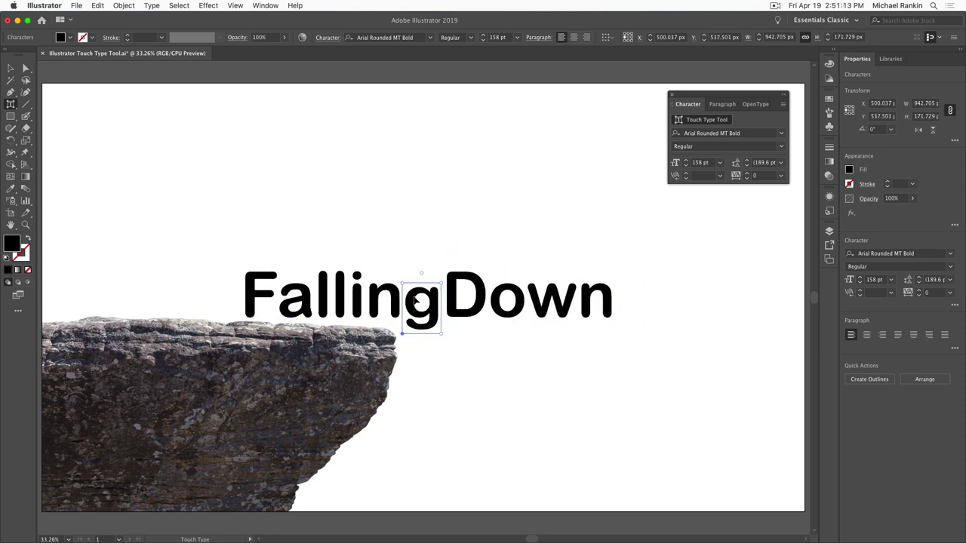
{"action": "mouse_move", "coordinate": [421, 273]}
{"action": "left_mouse_down"}
{"action": "mouse_move", "coordinate": [436, 270]}
{"action": "mouse_move", "coordinate": [391, 268]}
{"action": "mouse_move", "coordinate": [427, 268]}
{"action": "left_mouse_up"}
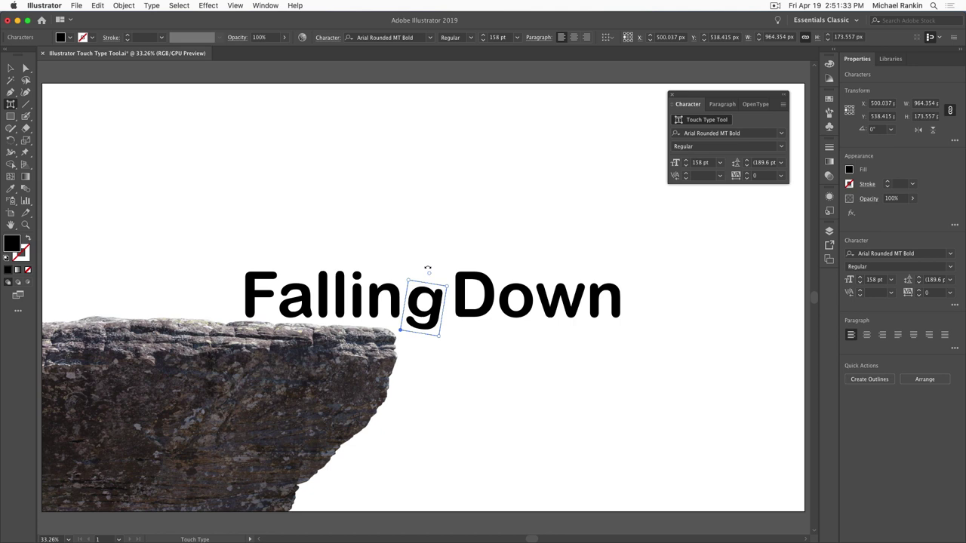
Tilt the n, rotate the g further clockwise, and rotate the D while dropping it below the baseline.
{"action": "left_click", "coordinate": [395, 296]}
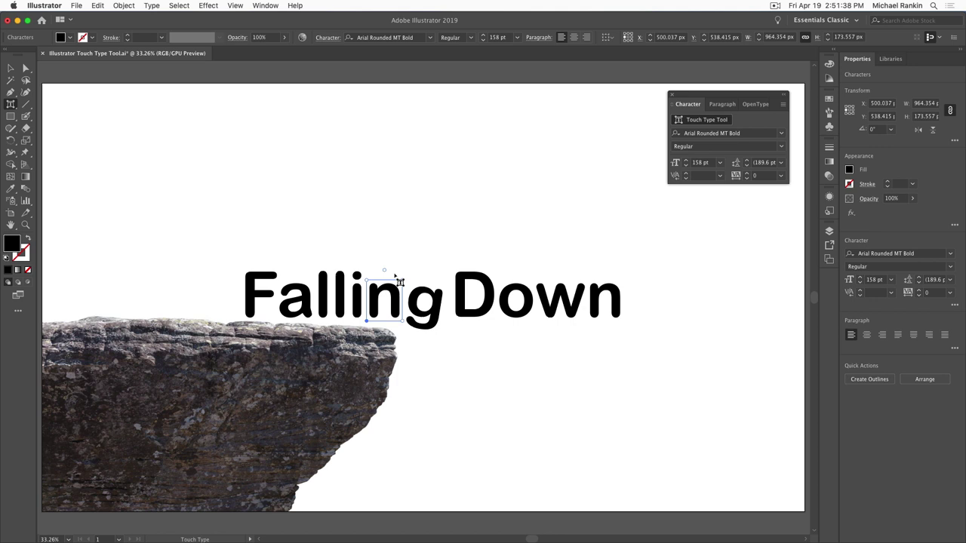
{"action": "left_click_drag", "start_coordinate": [385, 270], "coordinate": [398, 279]}
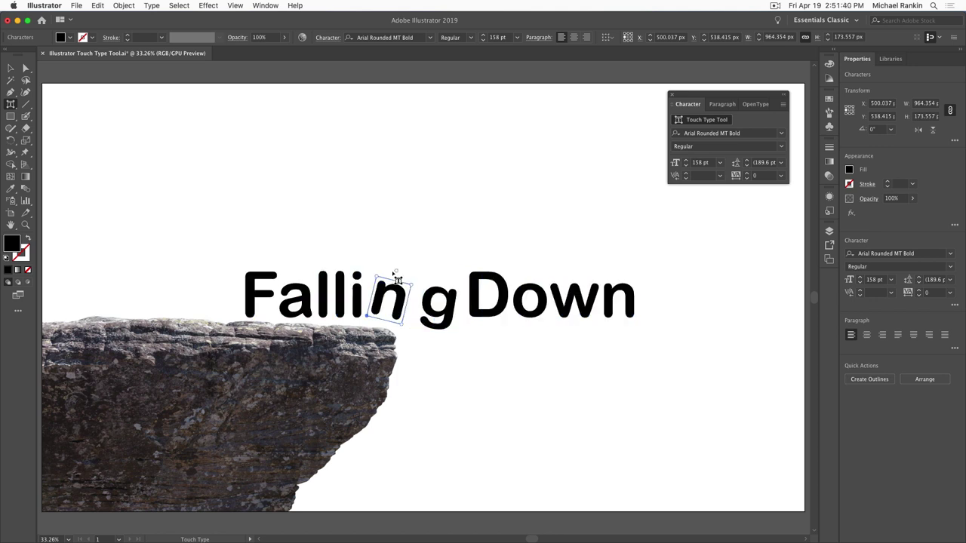
{"action": "left_click", "coordinate": [428, 302]}
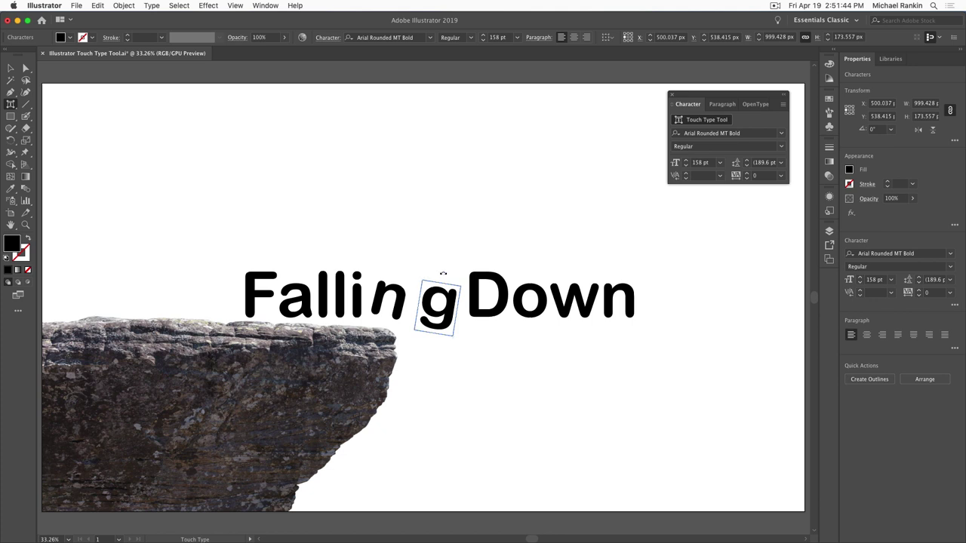
{"action": "left_click_drag", "start_coordinate": [442, 273], "coordinate": [422, 318]}
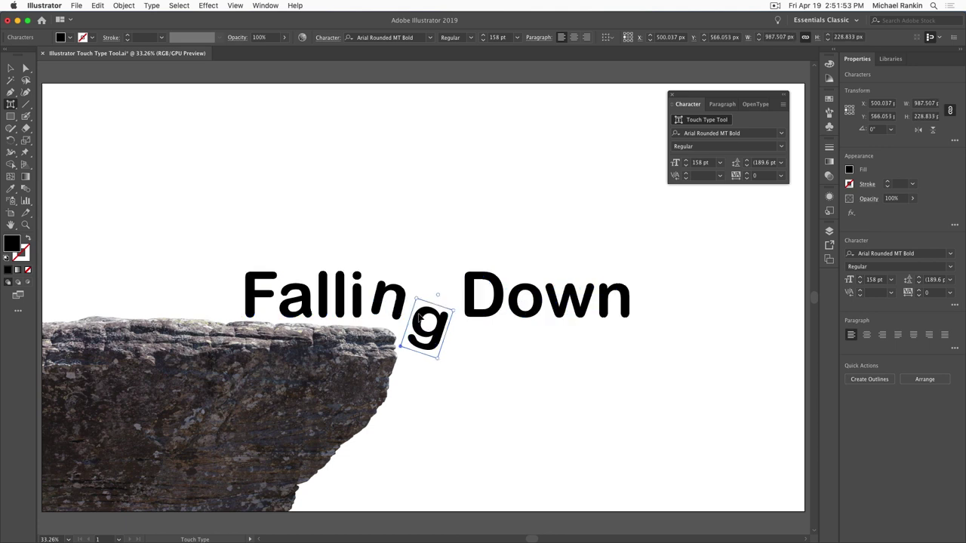
{"action": "left_click", "coordinate": [470, 288]}
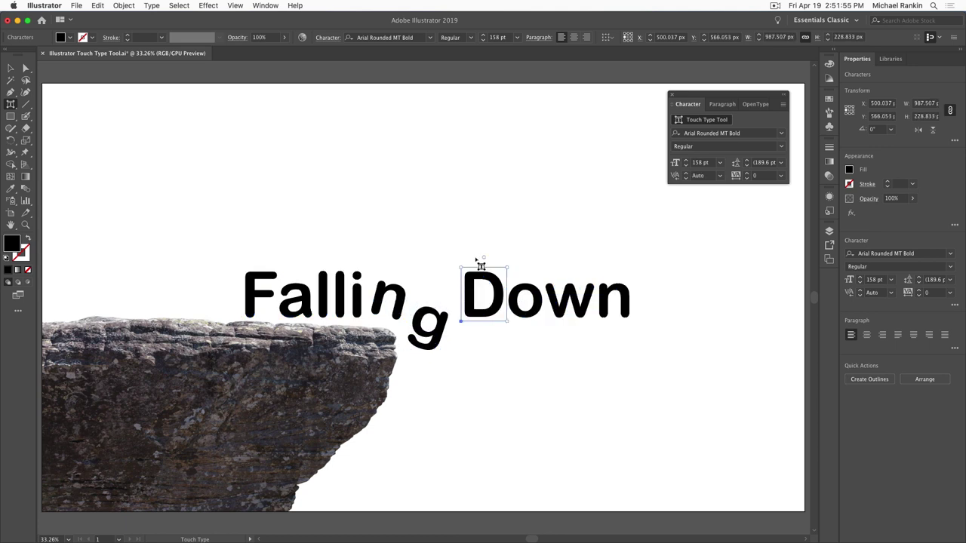
{"action": "left_click_drag", "start_coordinate": [483, 258], "coordinate": [459, 341]}
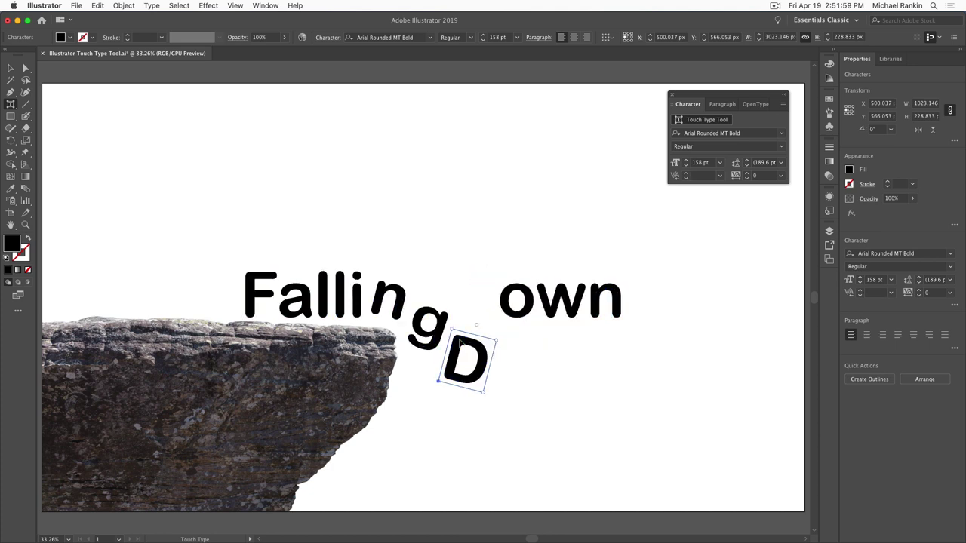
Rotate the o, w and final n progressively lower, with the final n shrunk to 73.2%.
{"action": "left_click", "coordinate": [511, 305]}
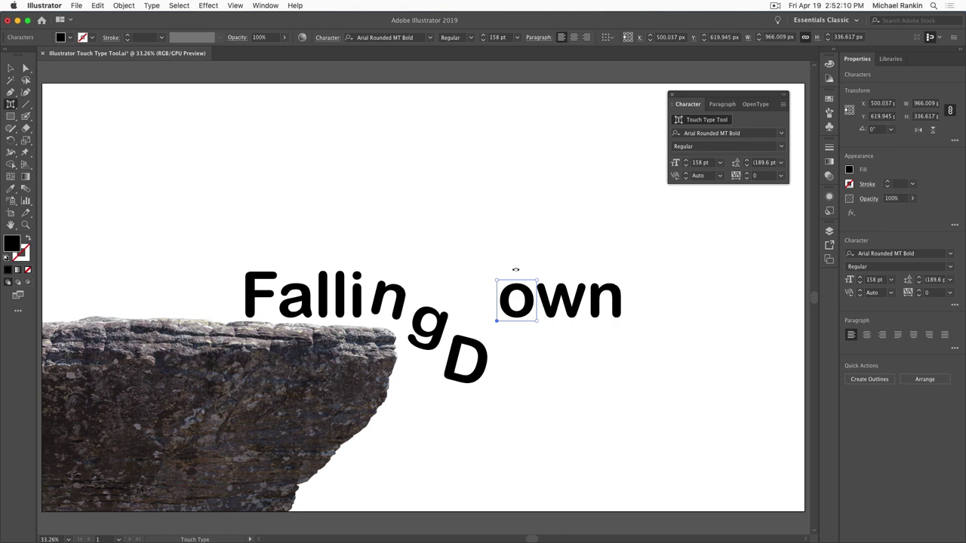
{"action": "left_click_drag", "start_coordinate": [516, 270], "coordinate": [524, 373]}
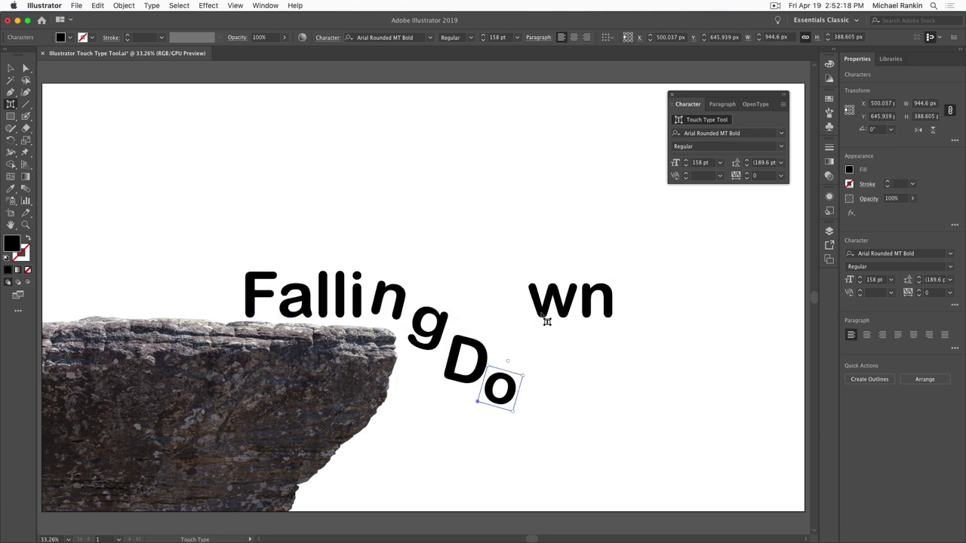
{"action": "left_click", "coordinate": [545, 315]}
{"action": "left_click_drag", "start_coordinate": [551, 268], "coordinate": [556, 412]}
{"action": "left_click", "coordinate": [573, 311]}
{"action": "left_click_drag", "start_coordinate": [582, 269], "coordinate": [582, 452]}
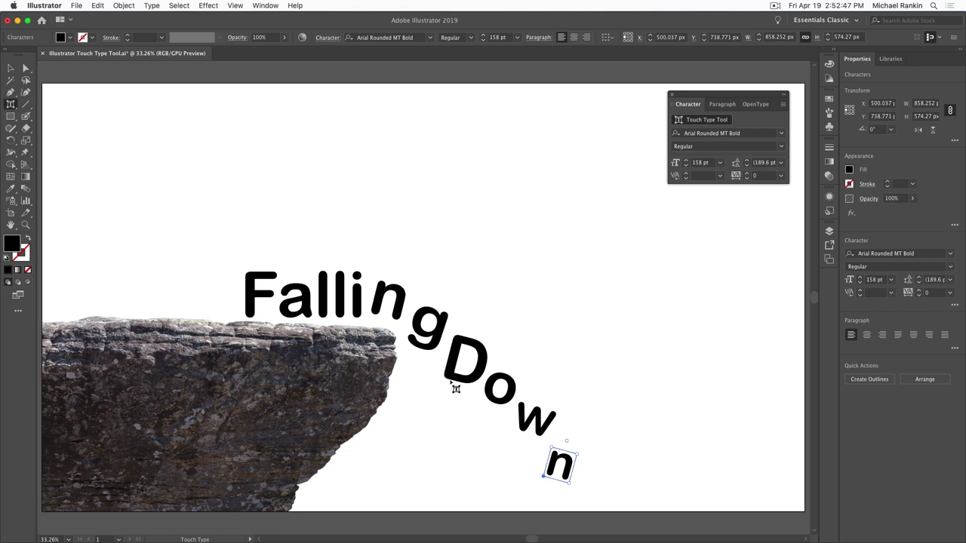
With the Type Tool, replace the capital D with a lowercase d.
{"action": "left_click", "coordinate": [11, 105]}
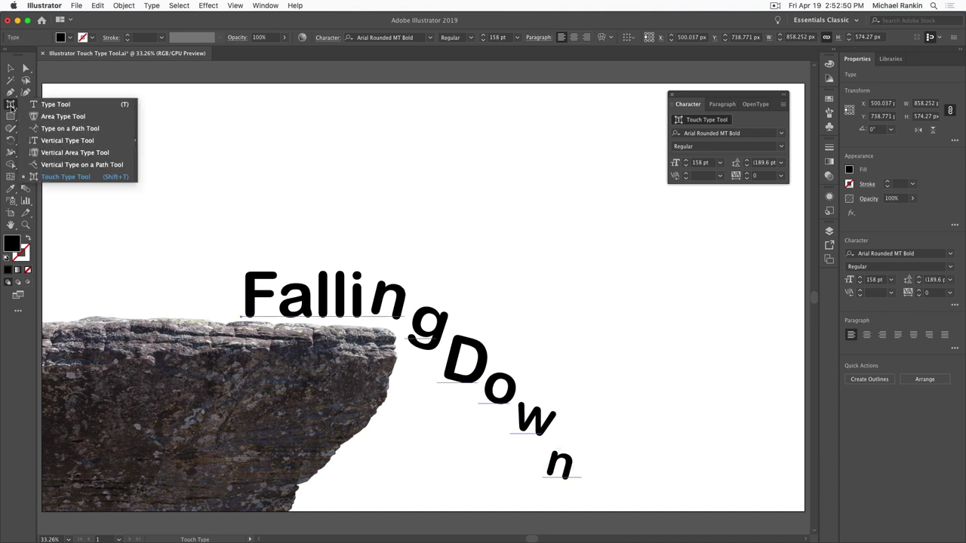
{"action": "left_click", "coordinate": [55, 104]}
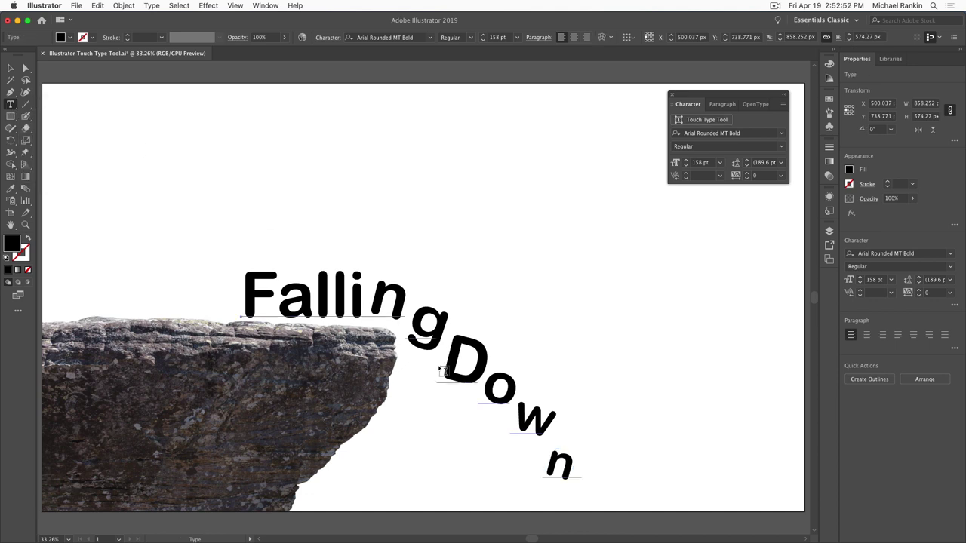
{"action": "left_click_drag", "start_coordinate": [444, 370], "coordinate": [468, 368]}
{"action": "type", "text": "d"}
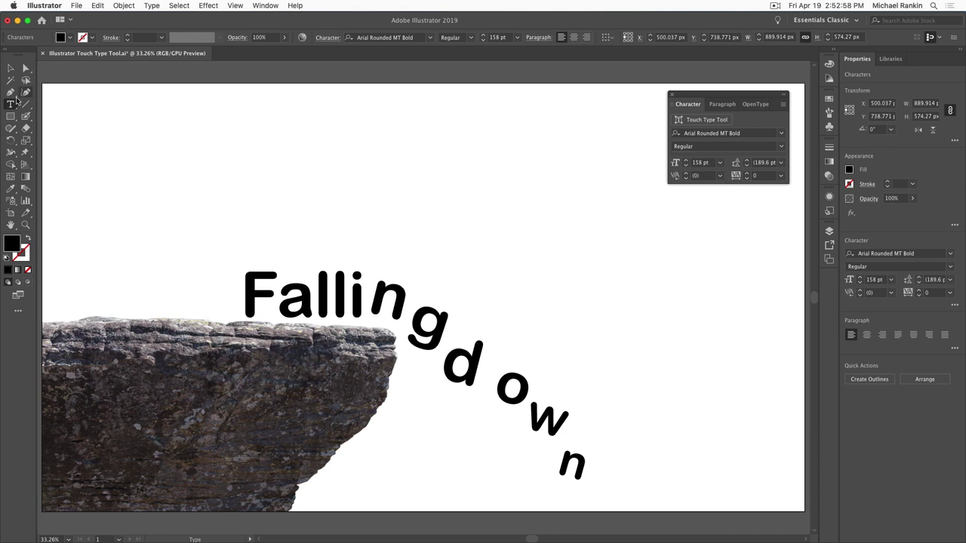
Using Touch Type, nudge the o slightly up and to the left.
{"action": "left_click_drag", "start_coordinate": [12, 104], "coordinate": [83, 179]}
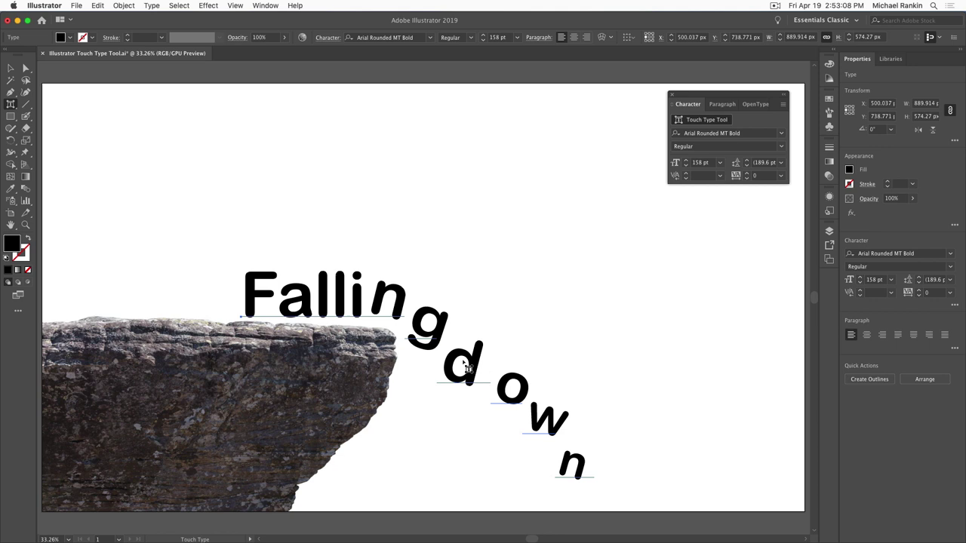
{"action": "left_click", "coordinate": [506, 398]}
{"action": "left_click_drag", "start_coordinate": [505, 397], "coordinate": [488, 395]}
{"action": "left_click", "coordinate": [638, 382]}
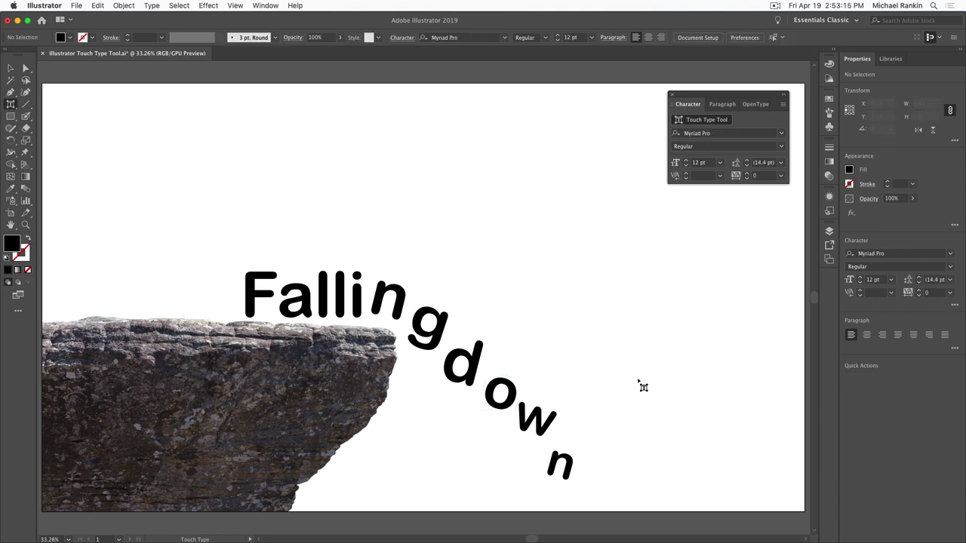